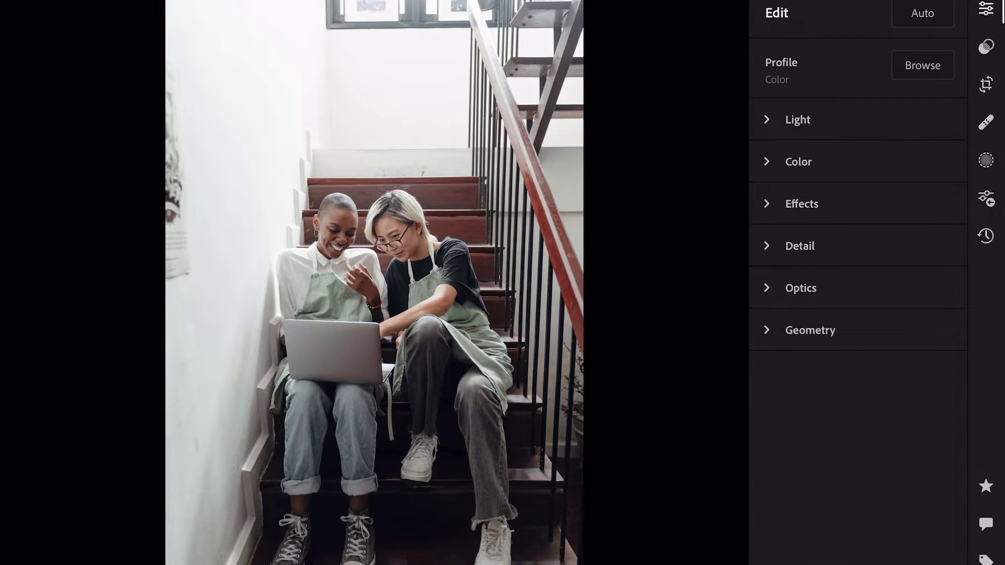
Lower Contrast, Highlights and Whites to -30, and raise Shadows and Blacks to +20
{"action": "left_click", "coordinate": [797, 119]}
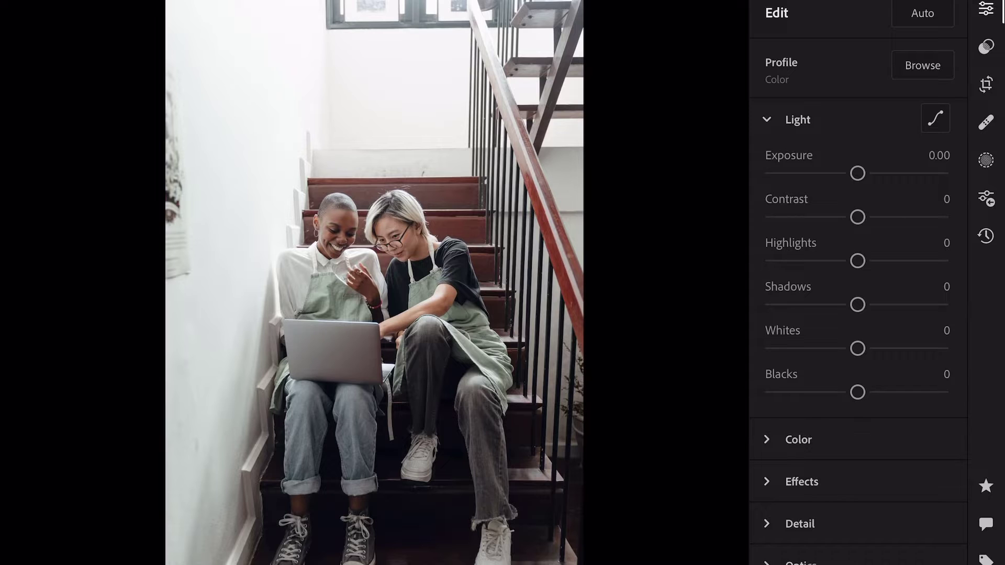
{"action": "left_click_drag", "start_coordinate": [857, 217], "coordinate": [826, 217]}
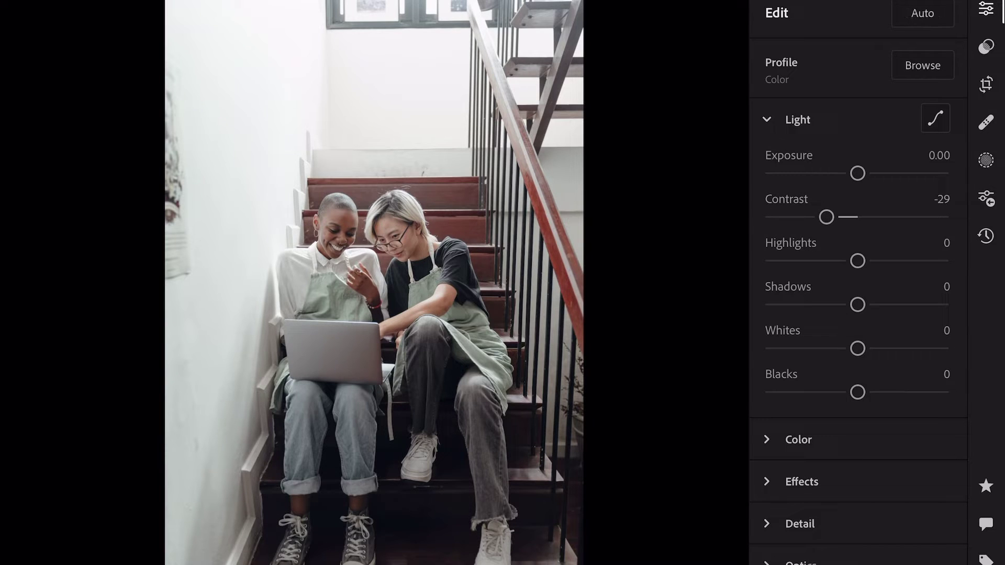
{"action": "left_click_drag", "start_coordinate": [857, 260], "coordinate": [825, 261]}
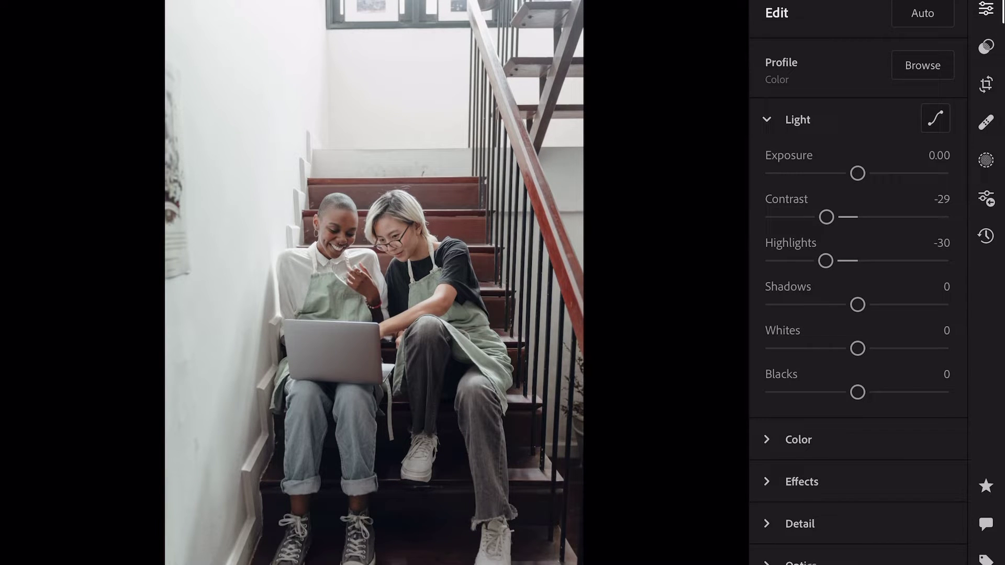
{"action": "left_click_drag", "start_coordinate": [826, 216], "coordinate": [825, 217]}
{"action": "left_click_drag", "start_coordinate": [857, 305], "coordinate": [879, 304]}
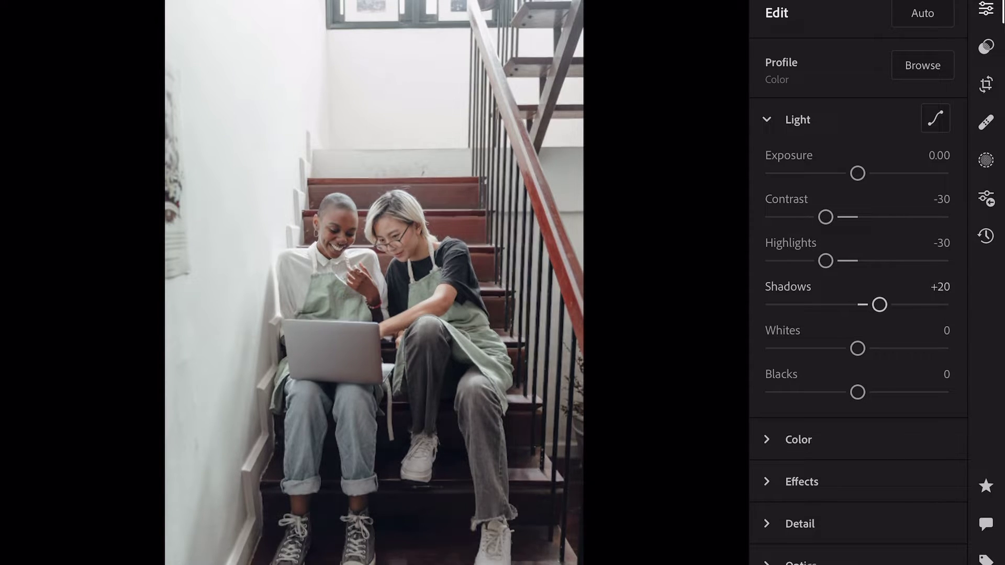
{"action": "left_click_drag", "start_coordinate": [857, 348], "coordinate": [825, 349]}
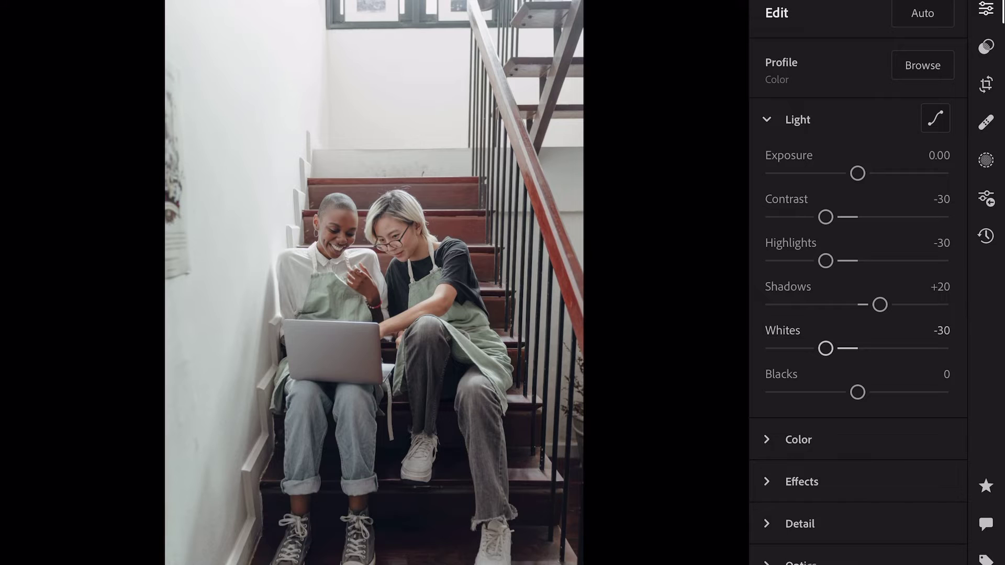
{"action": "left_click_drag", "start_coordinate": [857, 392], "coordinate": [880, 392]}
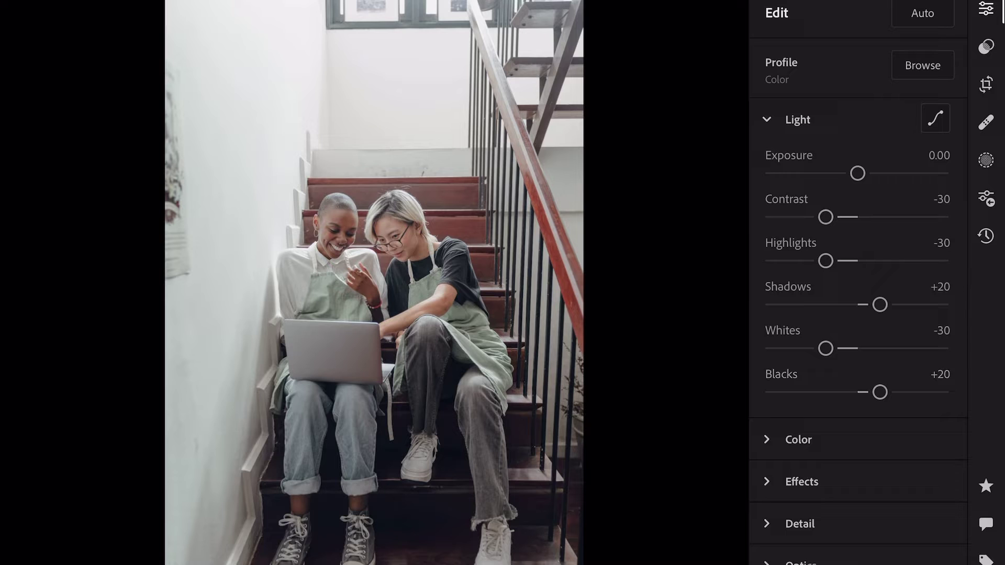
{"action": "left_click", "coordinate": [935, 118]}
Shape a gentle S-curve on the luminance tone curve with three points
{"action": "left_click", "coordinate": [775, 160]}
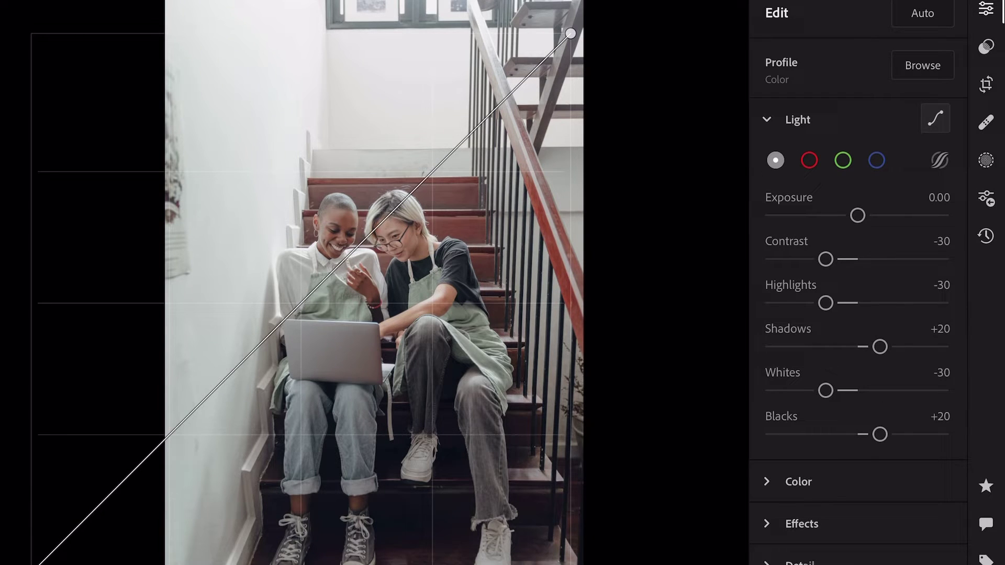
{"action": "left_click_drag", "start_coordinate": [156, 447], "coordinate": [156, 503]}
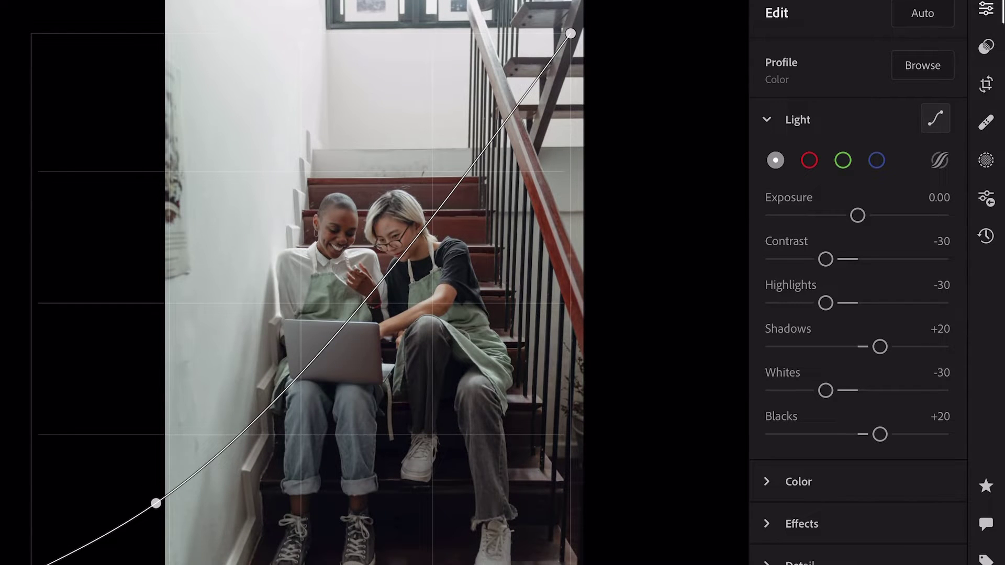
{"action": "left_click_drag", "start_coordinate": [310, 357], "coordinate": [309, 299]}
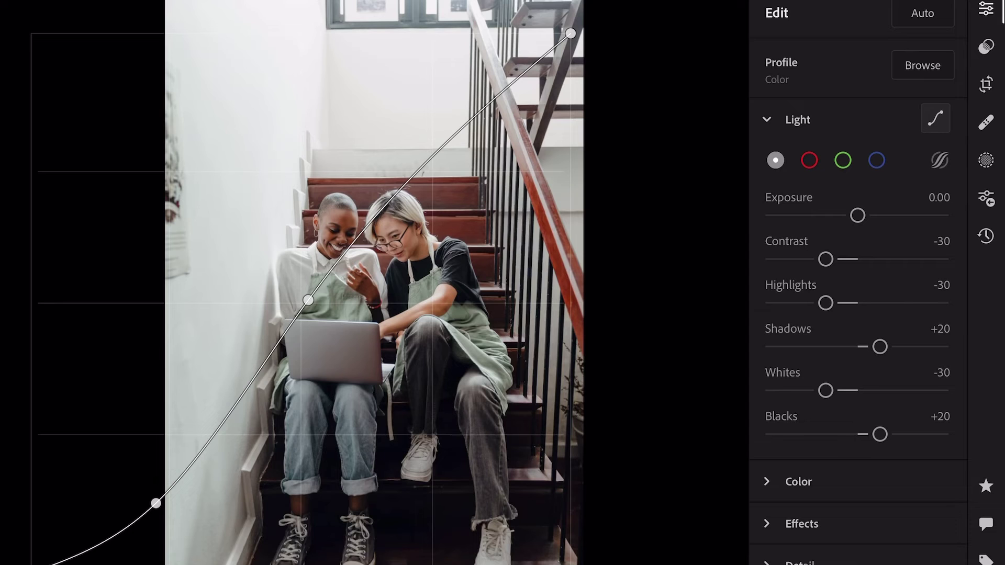
{"action": "left_click_drag", "start_coordinate": [426, 162], "coordinate": [436, 174]}
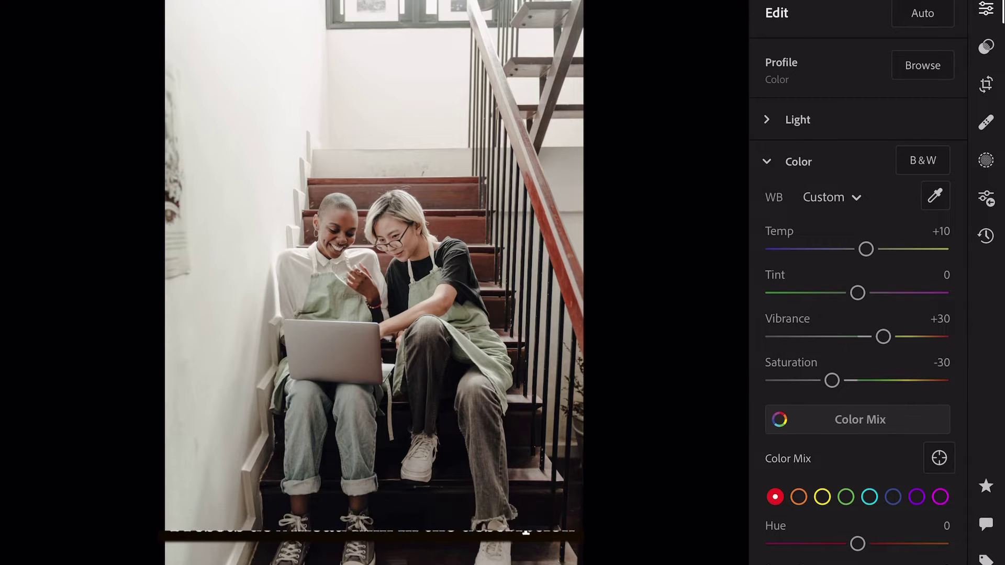
Slightly mute and darken the reds, and set oranges to Hue -9, Saturation -10, darker
{"action": "scroll", "coordinate": [858, 314], "scroll_direction": "down", "scroll_amount": 2}
{"action": "scroll", "coordinate": [858, 314], "scroll_direction": "down", "scroll_amount": 5}
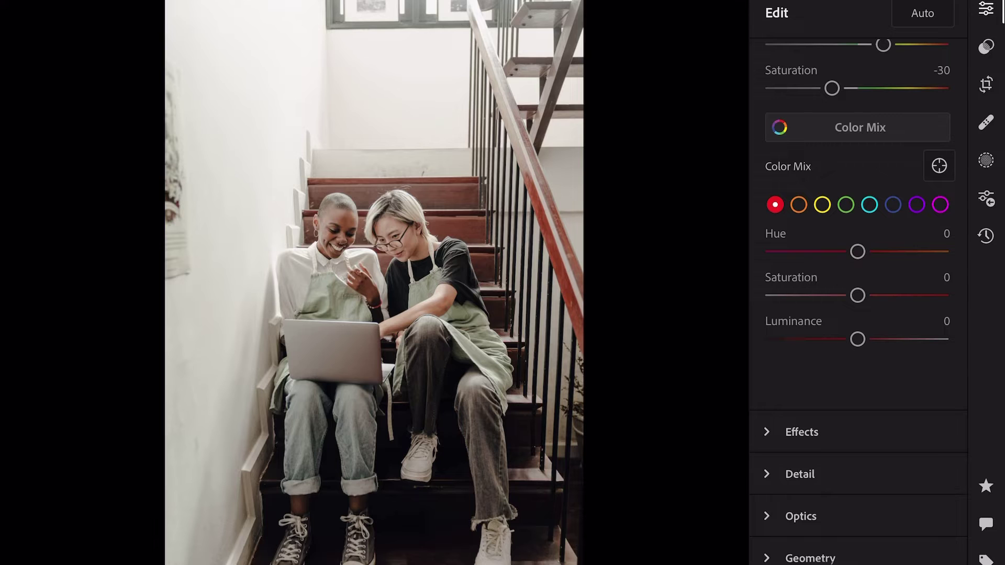
{"action": "left_click_drag", "start_coordinate": [857, 295], "coordinate": [850, 295]}
{"action": "left_click_drag", "start_coordinate": [857, 339], "coordinate": [850, 339]}
{"action": "left_click", "coordinate": [798, 204]}
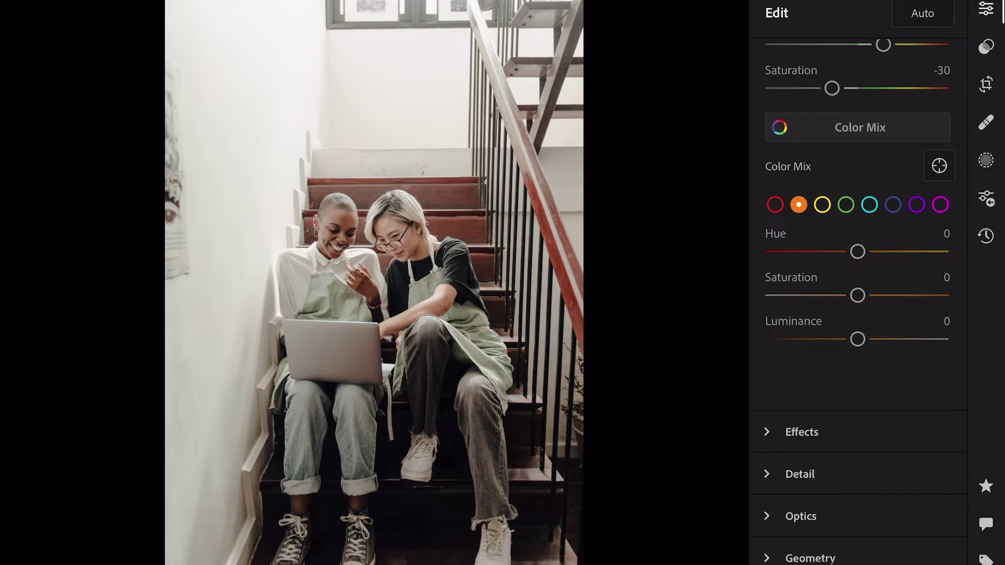
{"action": "left_click_drag", "start_coordinate": [857, 252], "coordinate": [850, 252]}
{"action": "left_click_drag", "start_coordinate": [857, 295], "coordinate": [849, 295]}
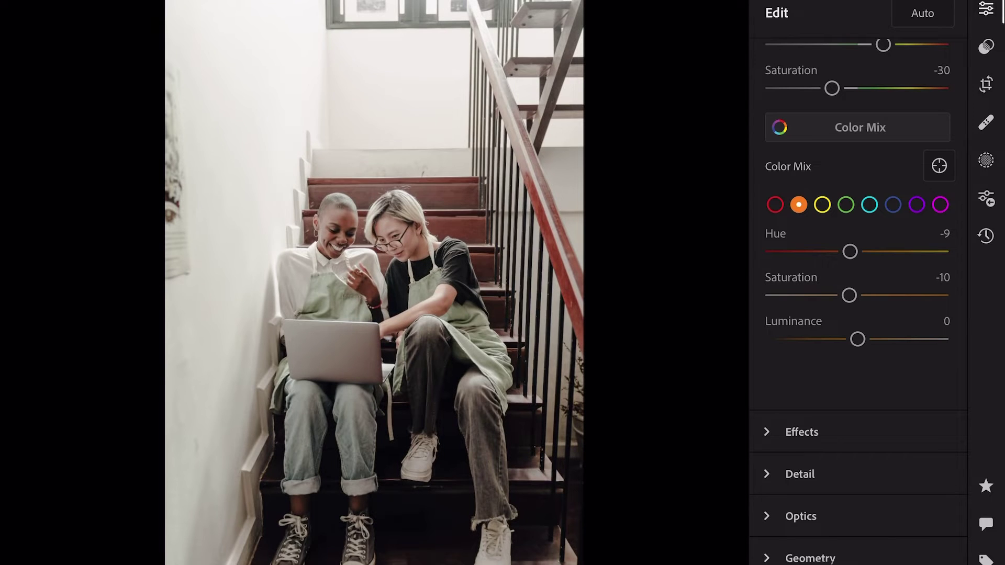
{"action": "left_click_drag", "start_coordinate": [857, 339], "coordinate": [836, 339]}
Set yellows to Saturation -60, Luminance -22, and greens to Hue -20, Luminance -17
{"action": "left_click", "coordinate": [822, 205]}
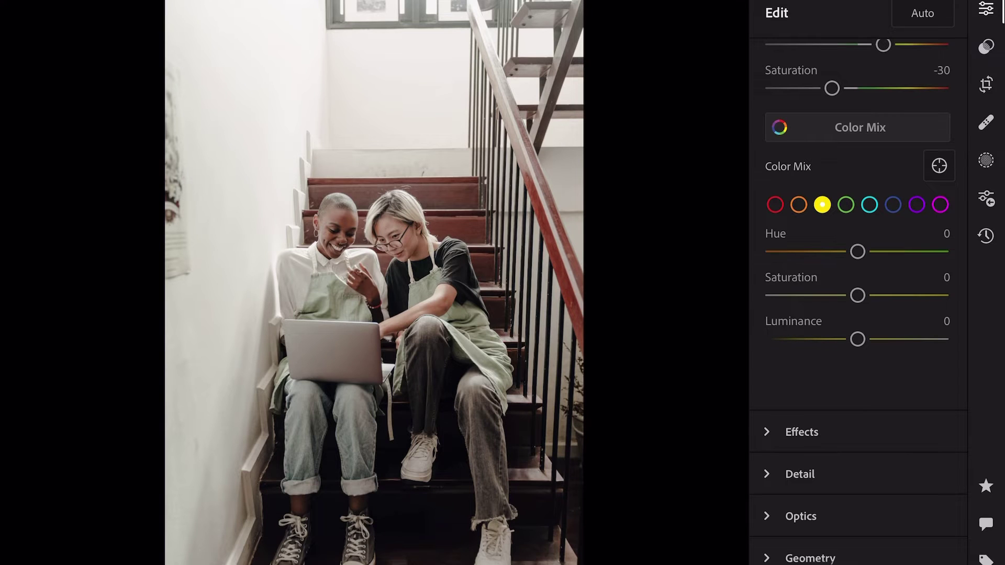
{"action": "left_click_drag", "start_coordinate": [857, 295], "coordinate": [806, 295]}
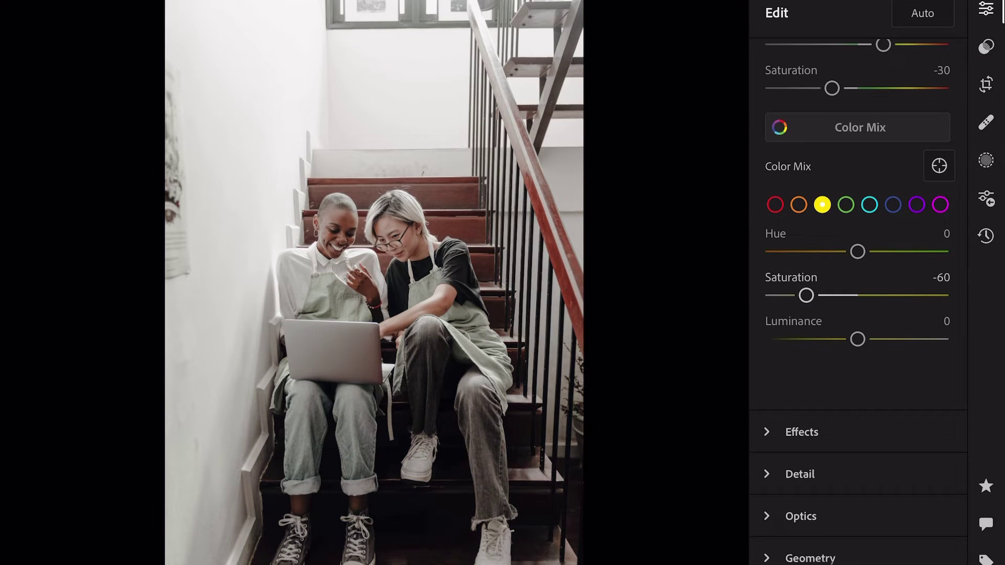
{"action": "left_click_drag", "start_coordinate": [857, 339], "coordinate": [838, 339]}
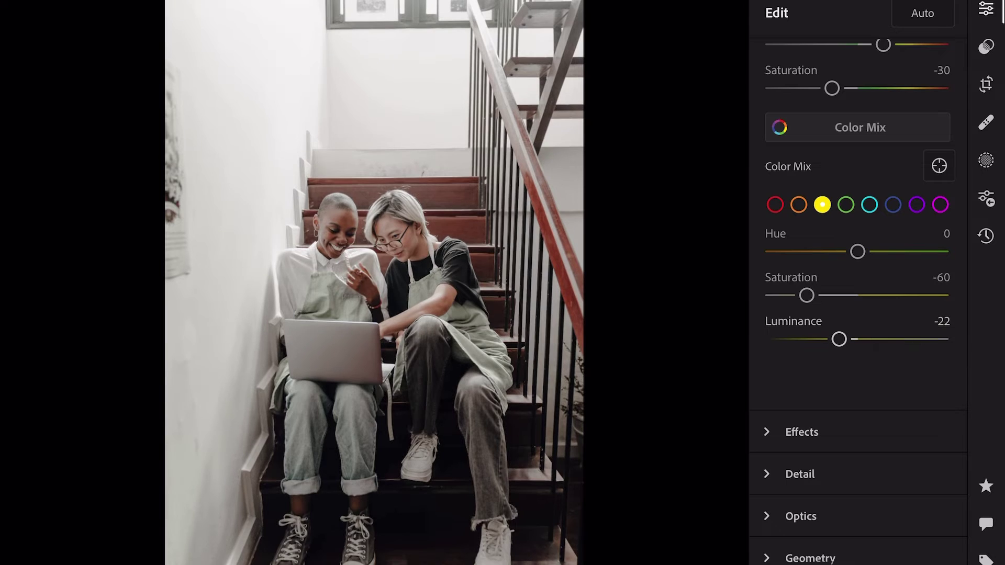
{"action": "left_click", "coordinate": [845, 204]}
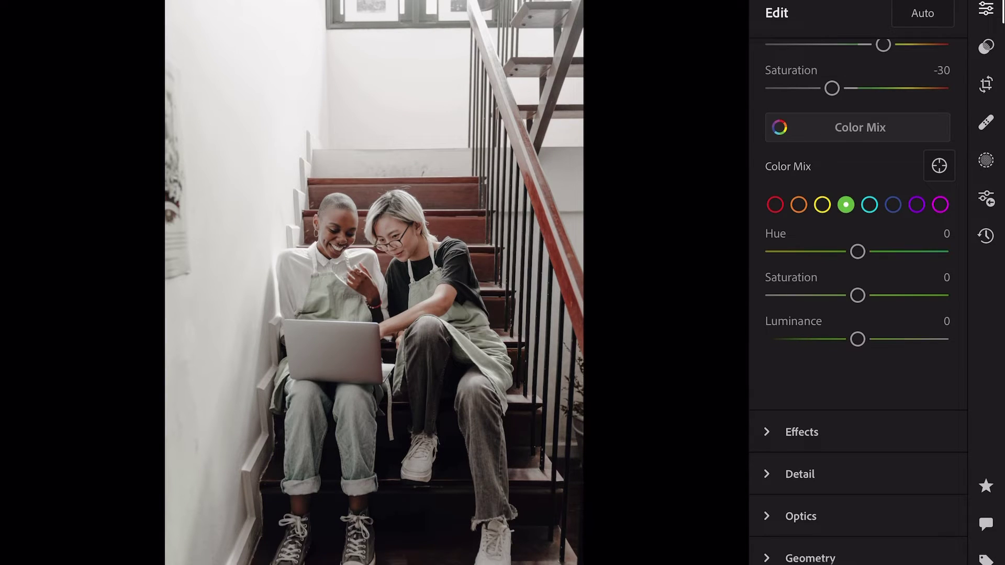
{"action": "left_click_drag", "start_coordinate": [857, 251], "coordinate": [840, 251]}
{"action": "left_click_drag", "start_coordinate": [857, 339], "coordinate": [842, 339]}
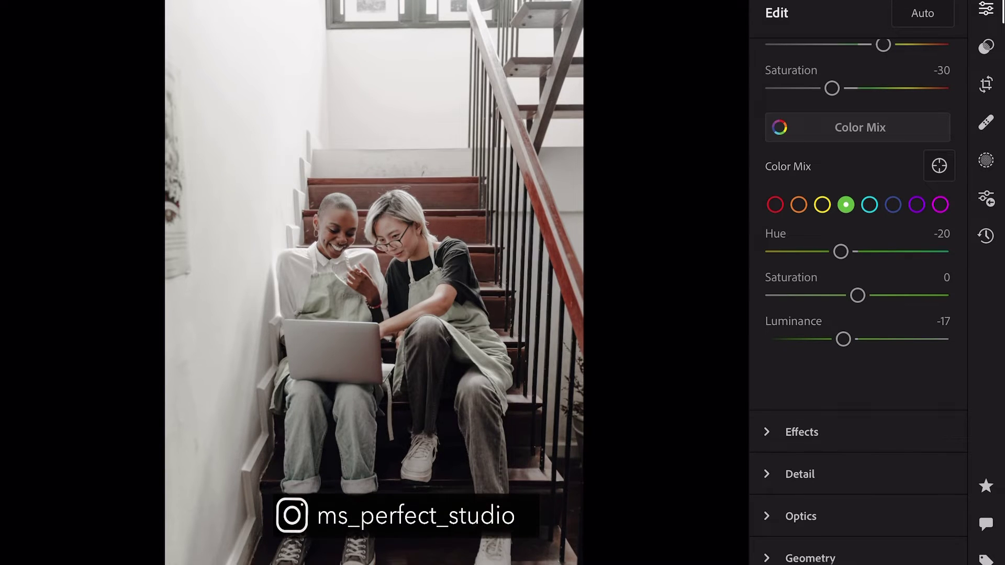
Desaturate cyans to -25, blues to -19 with Luminance -10, and purples to -27
{"action": "left_click", "coordinate": [869, 204]}
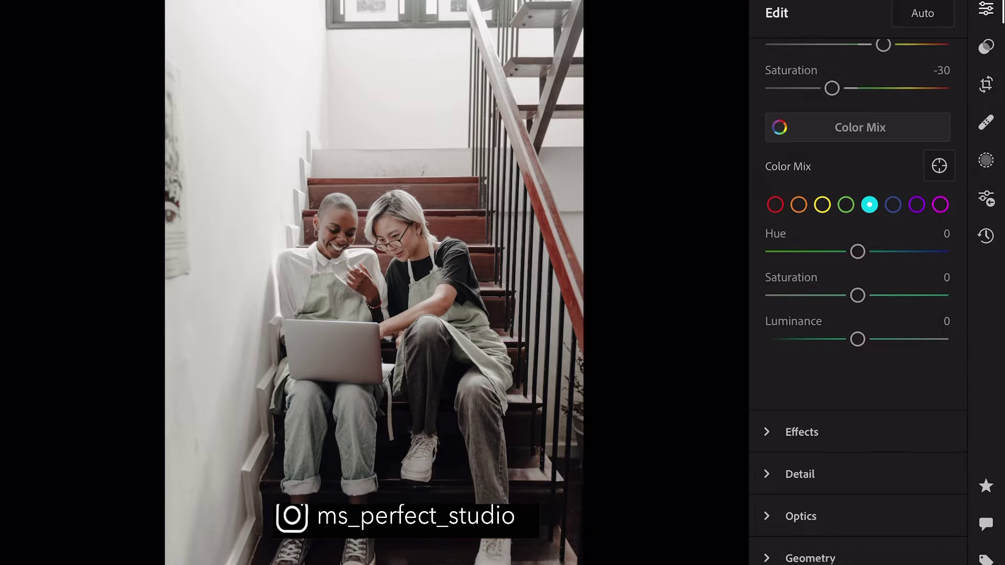
{"action": "left_click_drag", "start_coordinate": [857, 295], "coordinate": [837, 295]}
{"action": "left_click_drag", "start_coordinate": [857, 339], "coordinate": [850, 339]}
{"action": "left_click", "coordinate": [892, 204]}
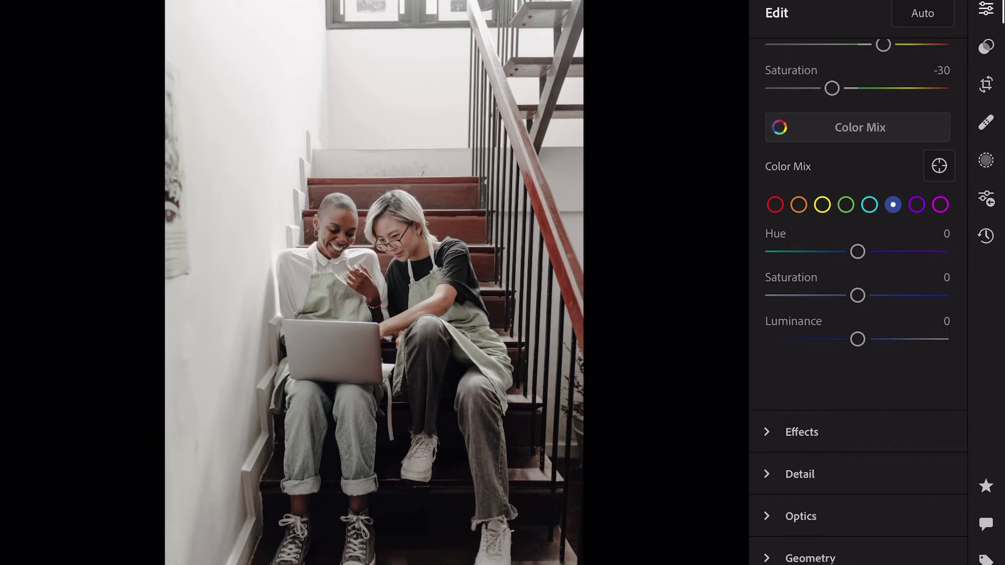
{"action": "left_click_drag", "start_coordinate": [857, 295], "coordinate": [842, 295]}
{"action": "left_click_drag", "start_coordinate": [857, 339], "coordinate": [849, 339]}
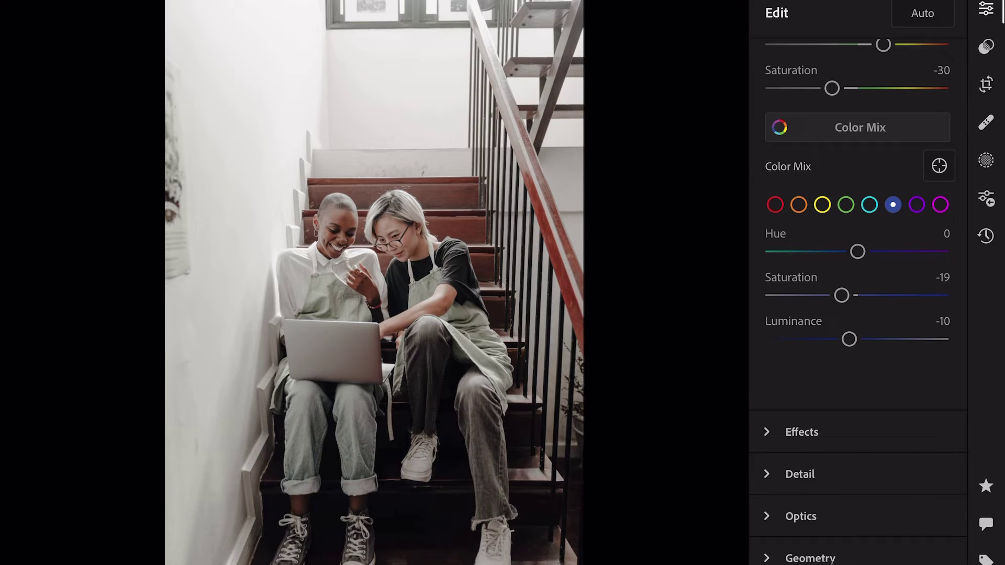
{"action": "left_click", "coordinate": [916, 204]}
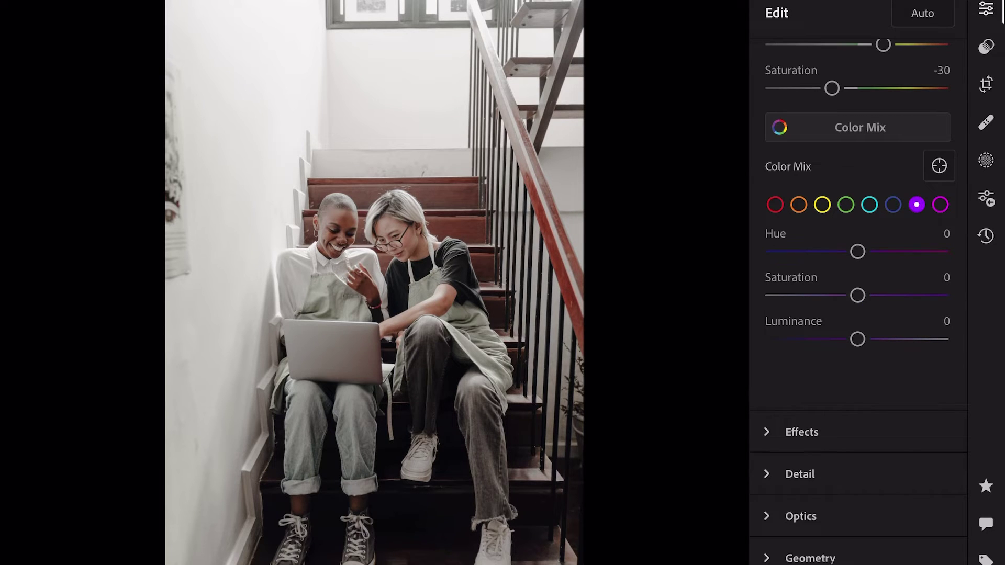
{"action": "left_click_drag", "start_coordinate": [857, 295], "coordinate": [842, 295]}
{"action": "left_click", "coordinate": [939, 204]}
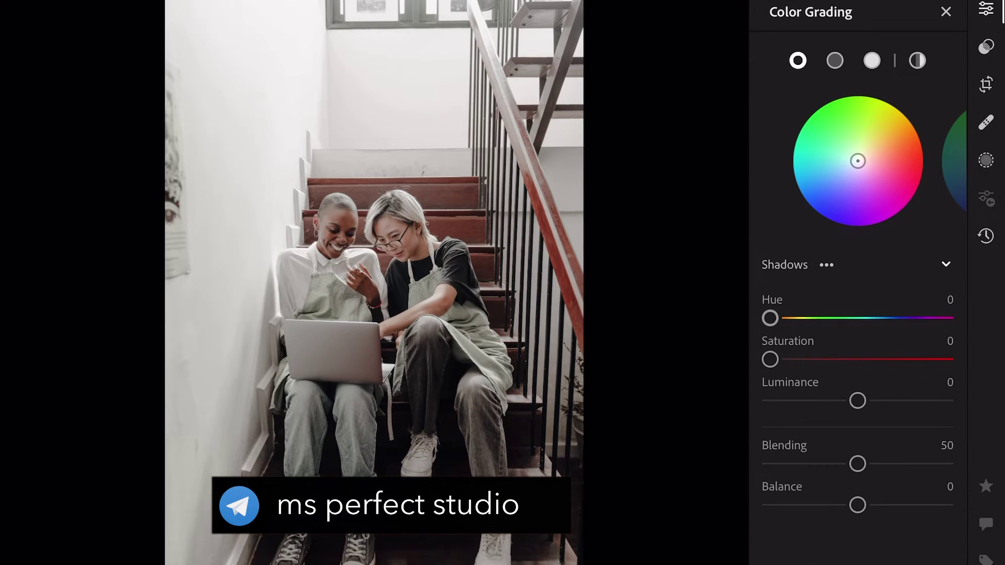
Tint the shadows orange with Hue 30, Saturation 9 and Blending 100
{"action": "left_click_drag", "start_coordinate": [770, 318], "coordinate": [785, 318]}
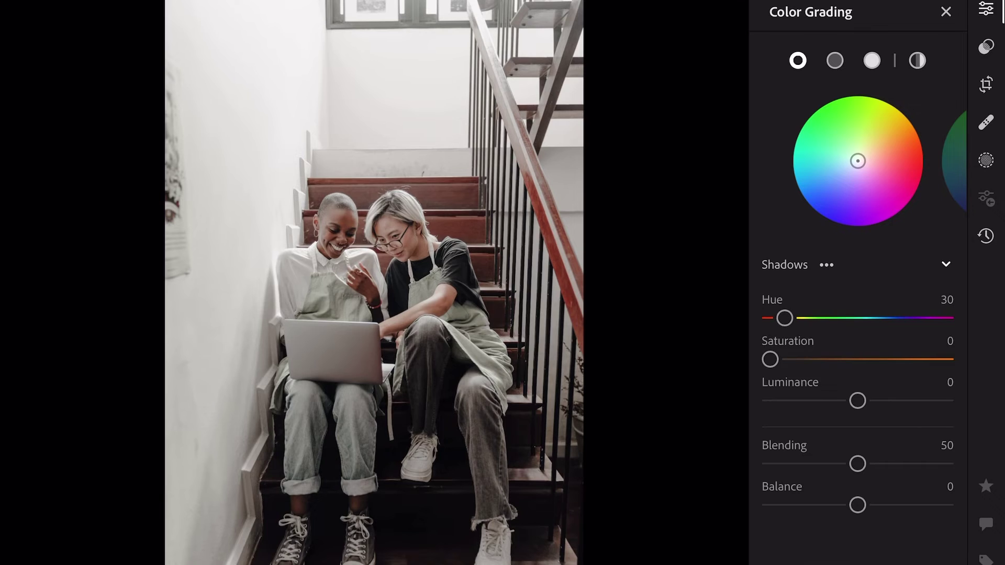
{"action": "left_click_drag", "start_coordinate": [770, 359], "coordinate": [785, 359]}
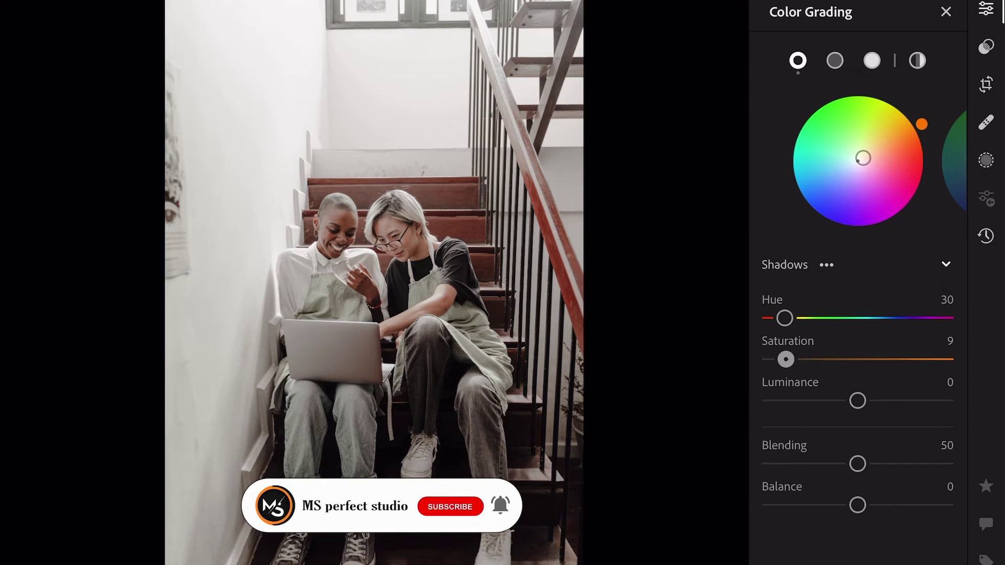
{"action": "left_click_drag", "start_coordinate": [857, 463], "coordinate": [944, 464]}
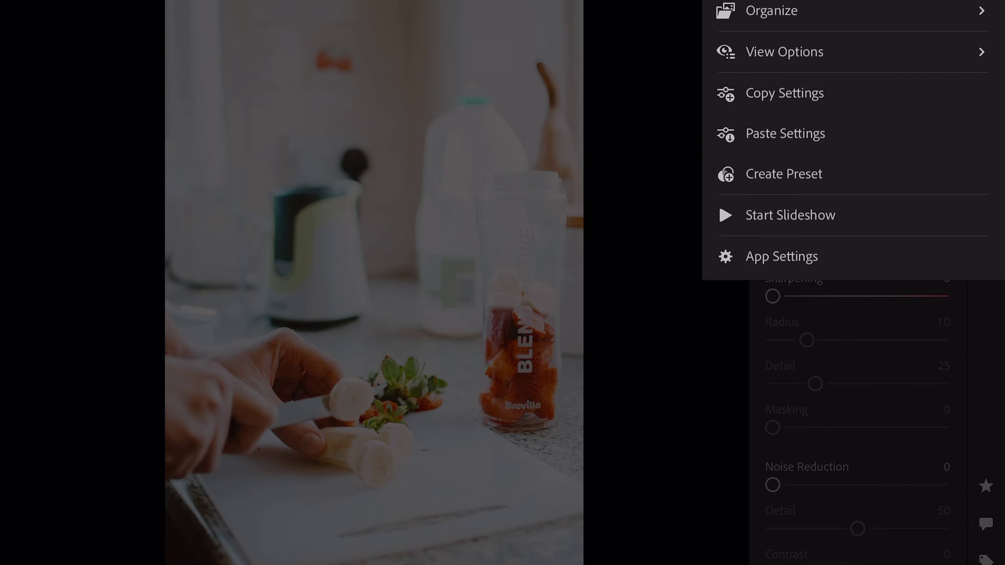
Paste the staircase grade onto the kitchen photo and lower its Exposure to -0.65
{"action": "left_click", "coordinate": [785, 133]}
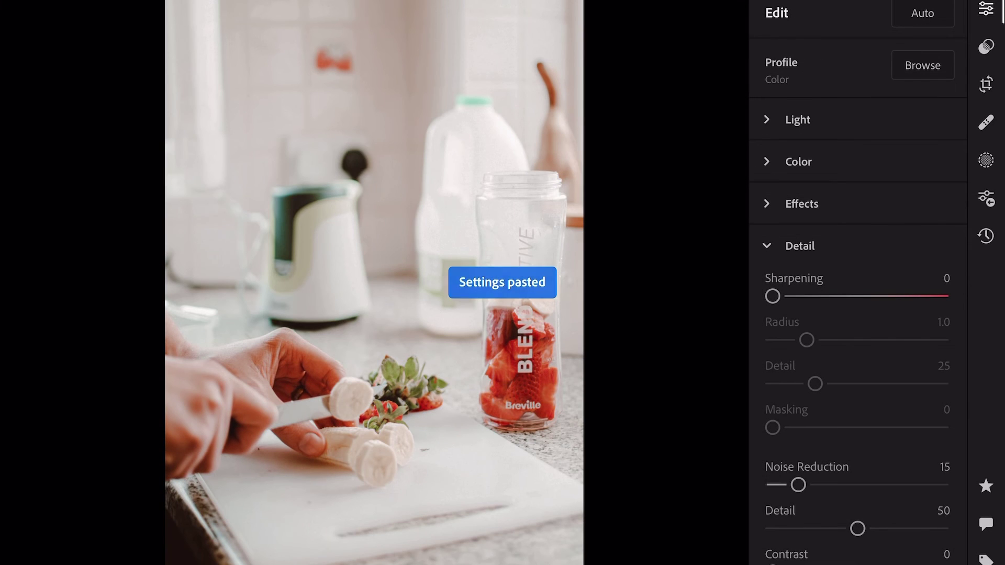
{"action": "left_click", "coordinate": [797, 161]}
{"action": "left_click", "coordinate": [797, 119]}
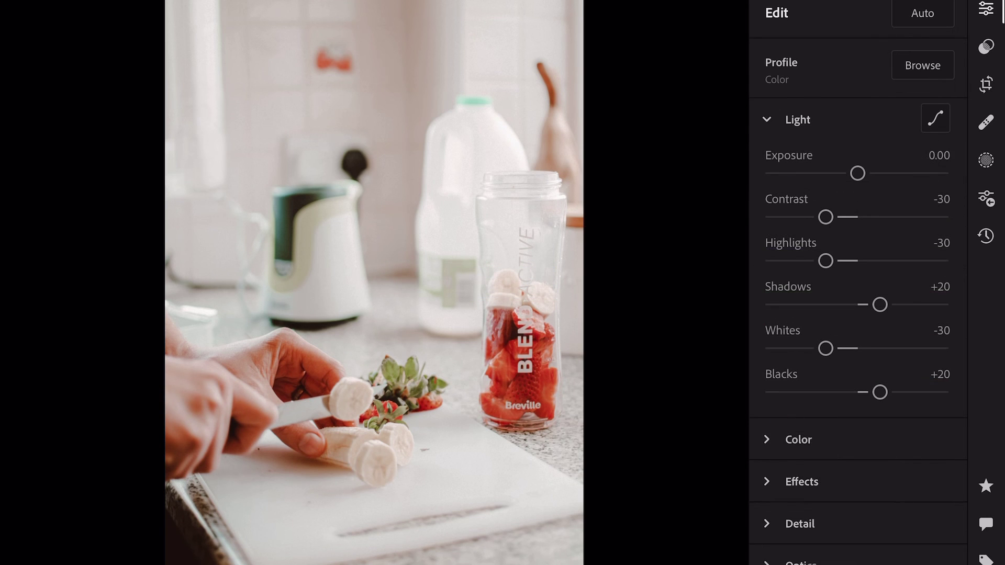
{"action": "left_click_drag", "start_coordinate": [856, 173], "coordinate": [843, 173]}
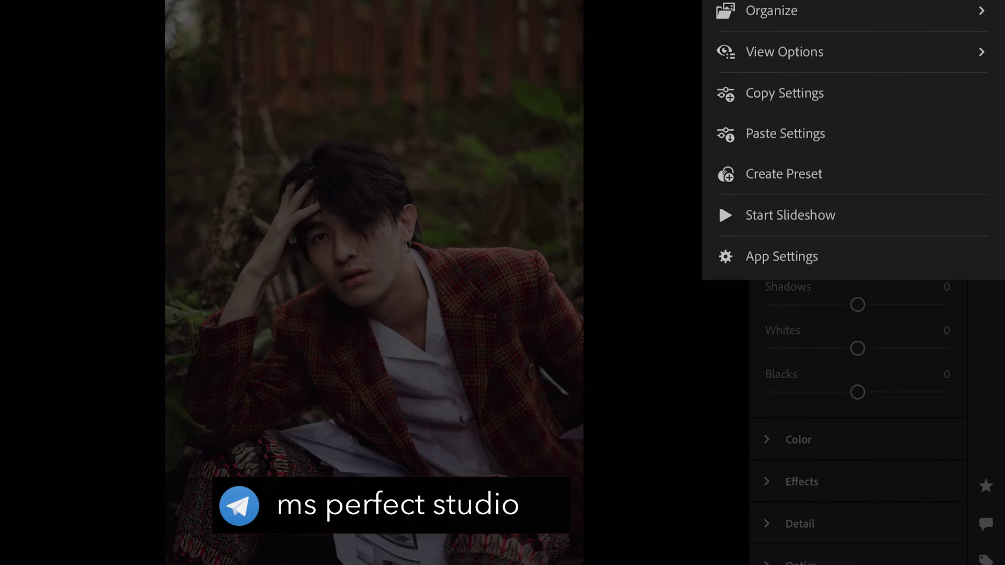
Paste the staircase grade onto the forest portrait and raise Exposure to +0.51
{"action": "left_click", "coordinate": [784, 134]}
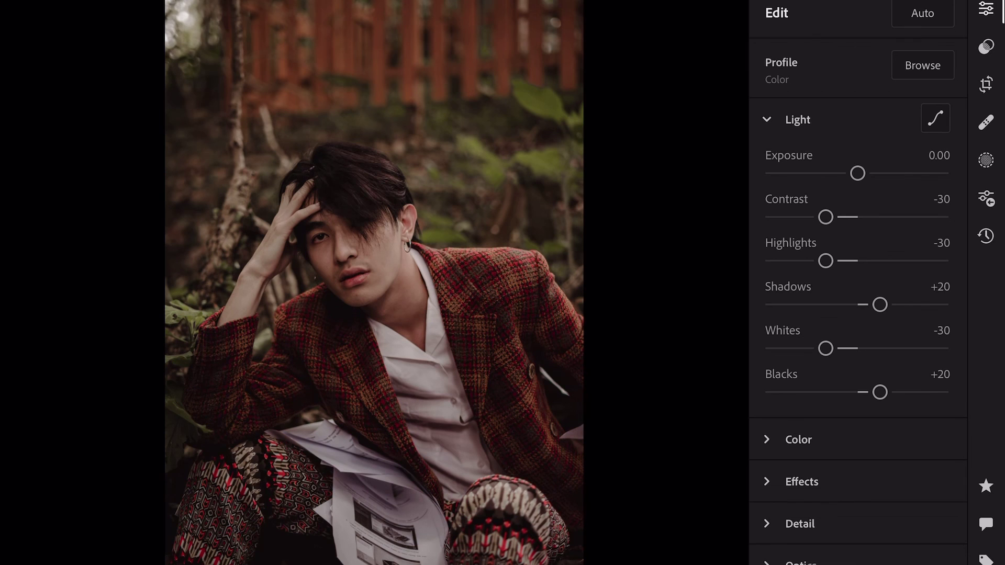
{"action": "left_click_drag", "start_coordinate": [857, 173], "coordinate": [869, 173]}
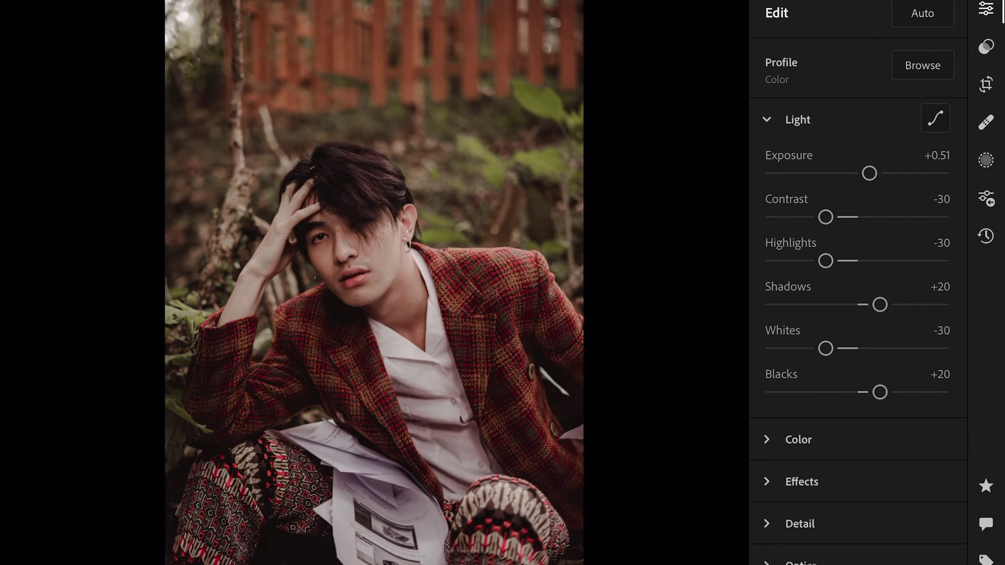